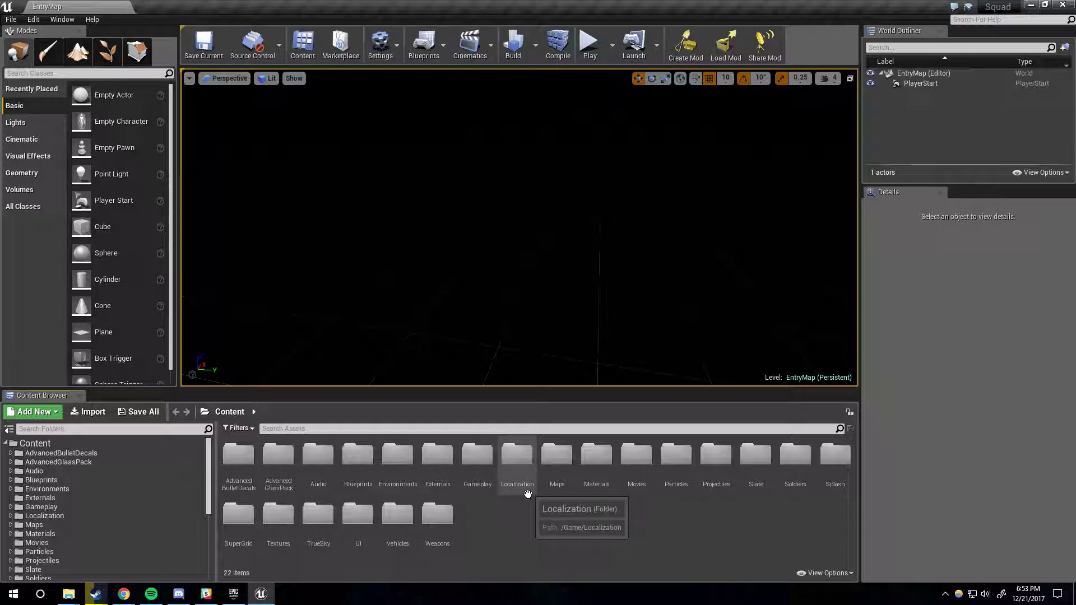
Reveal the Maps folder in File Explorer and browse its map folders, such as Narva.
right_click(558, 468)
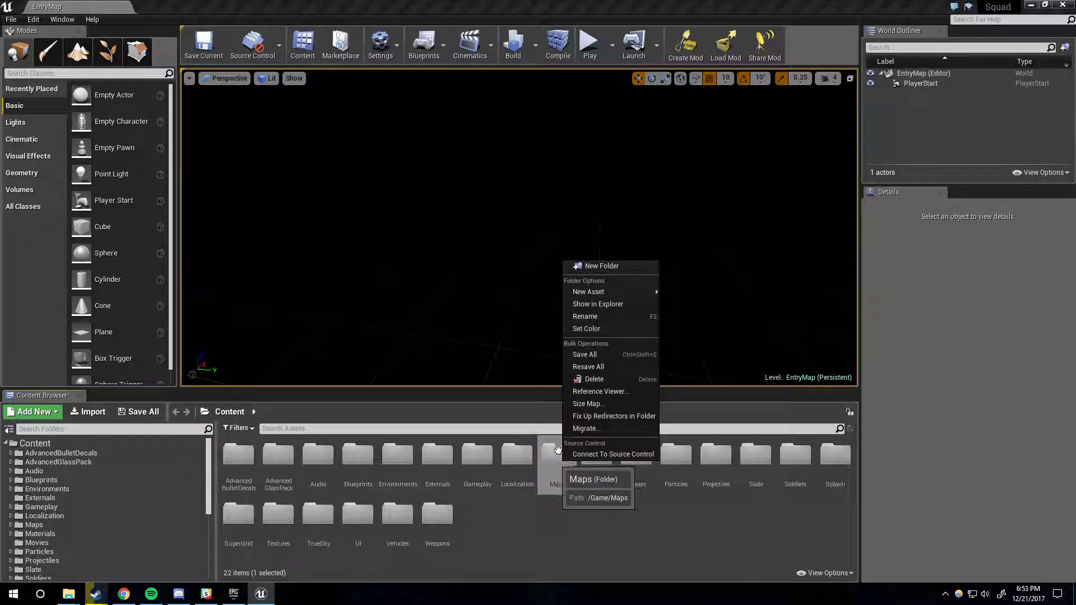
click(603, 305)
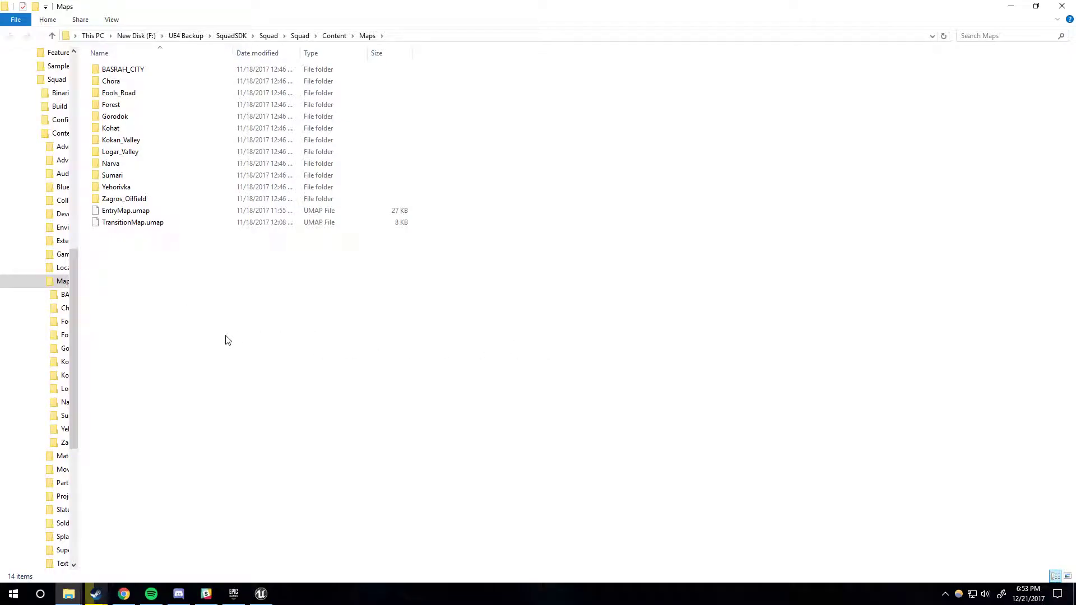
click(130, 164)
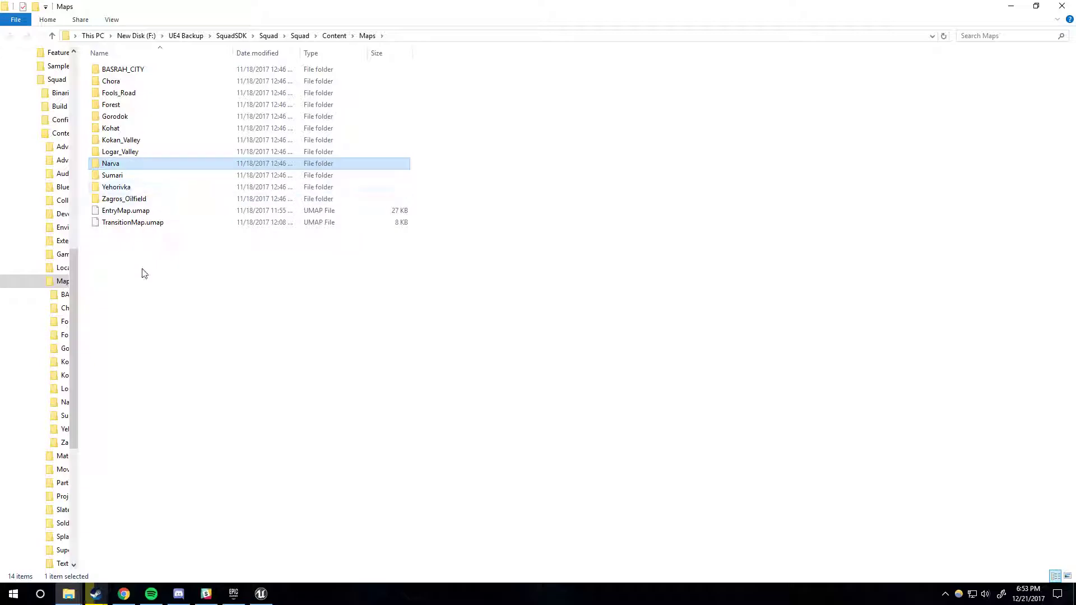
click(377, 376)
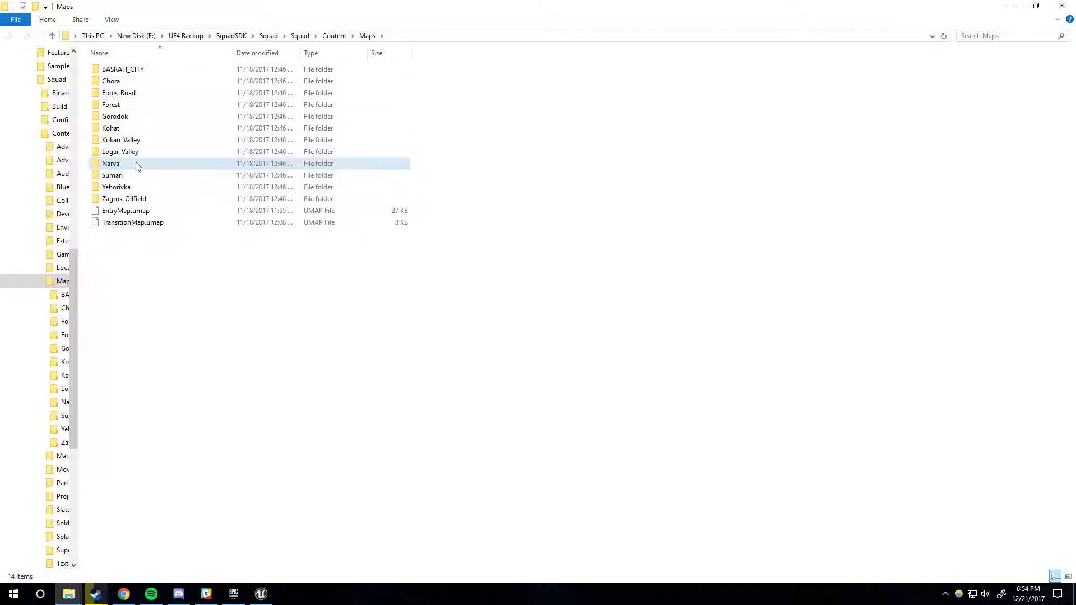
Switch from File Explorer back to the Unreal Editor.
mouse_move(129, 168)
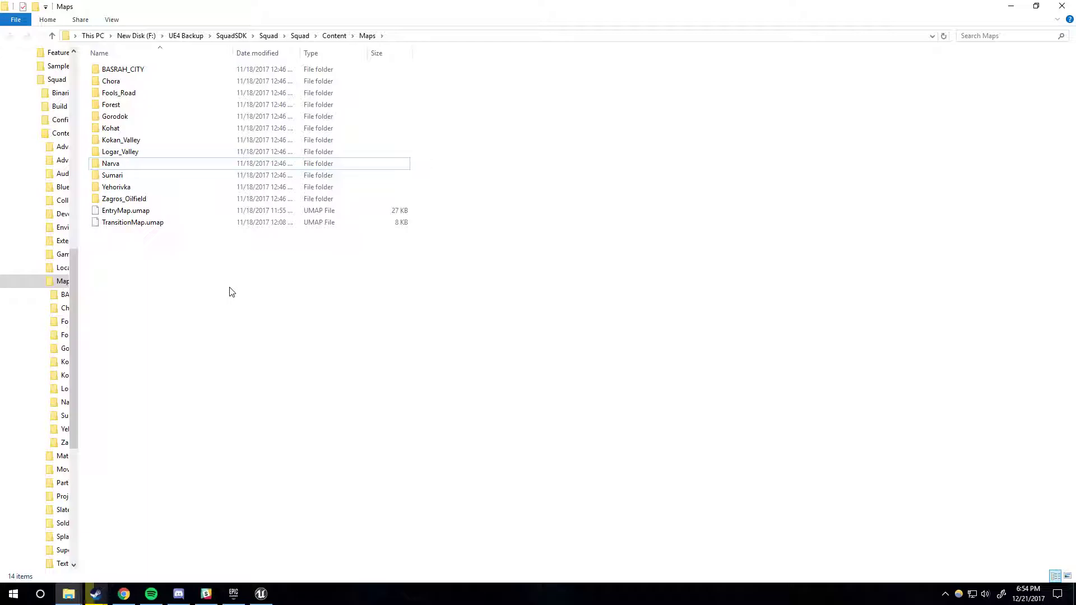
mouse_move(264, 595)
click(260, 594)
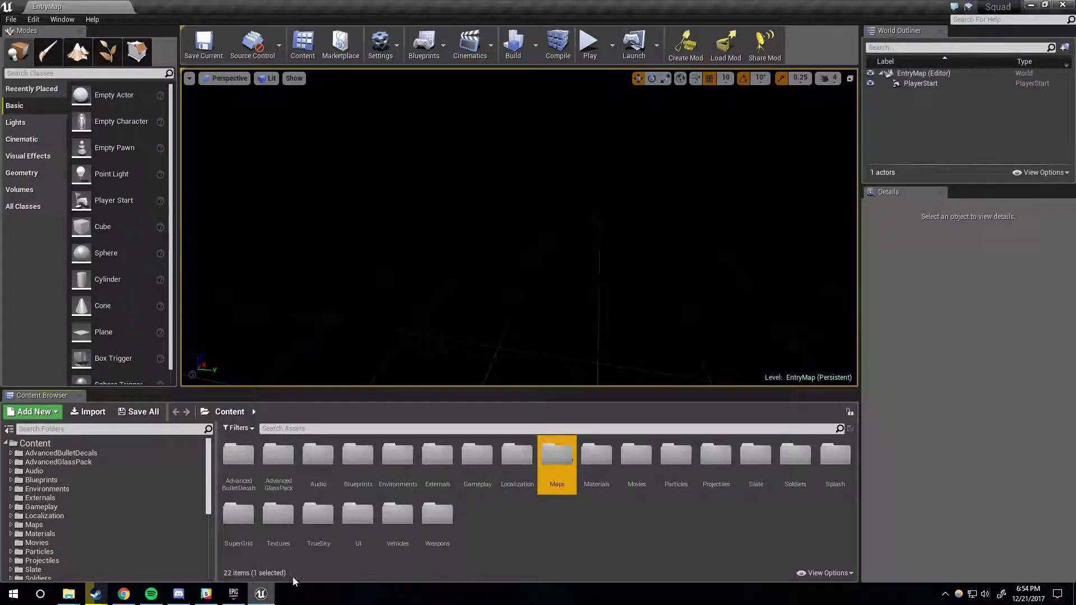
click(548, 552)
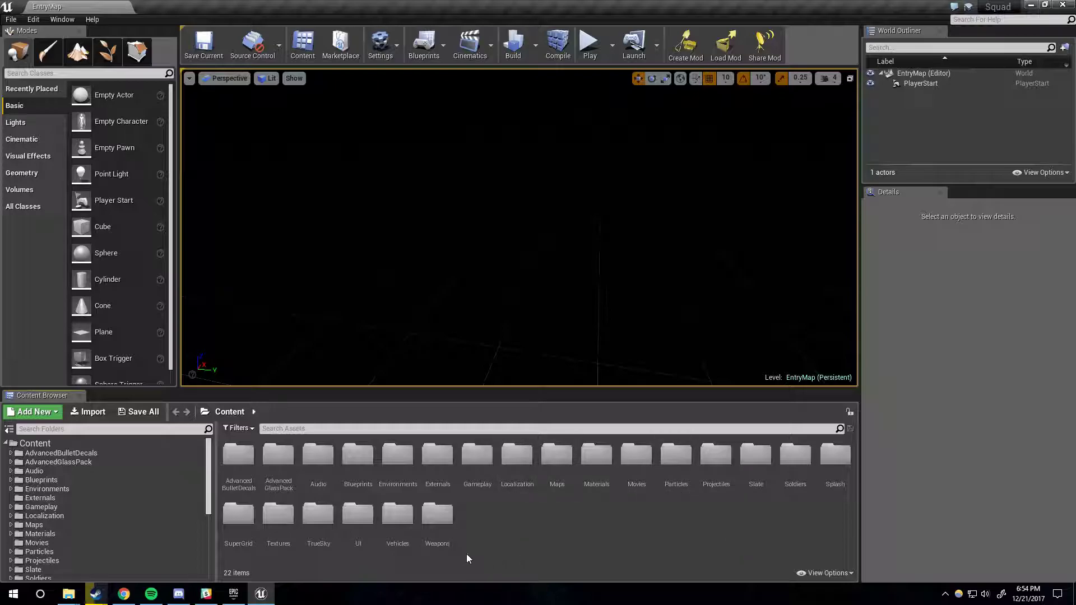
double_click(557, 455)
right_click(722, 481)
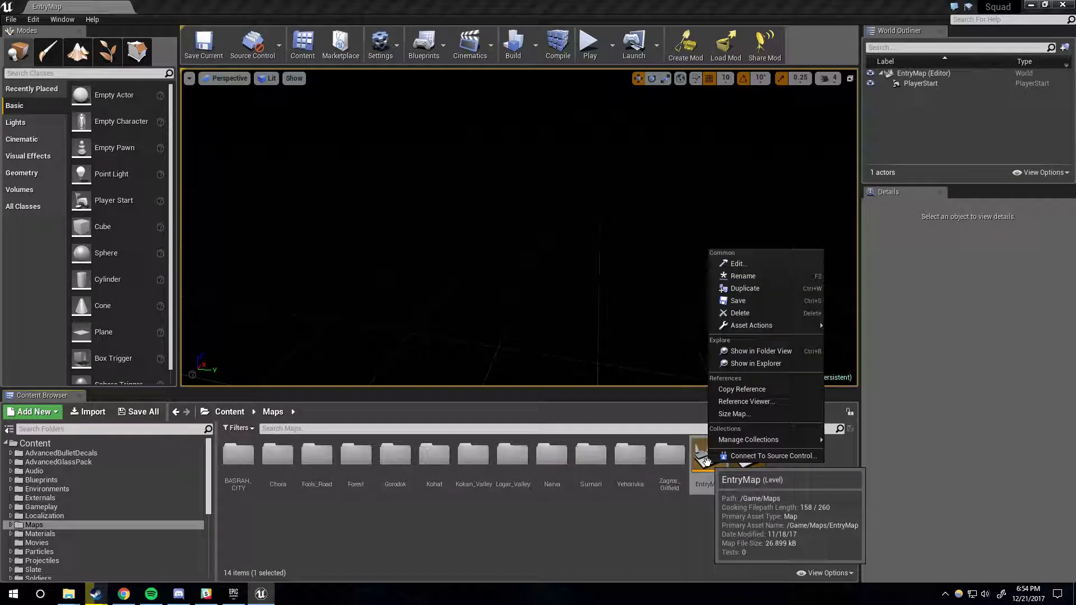
mouse_move(791, 441)
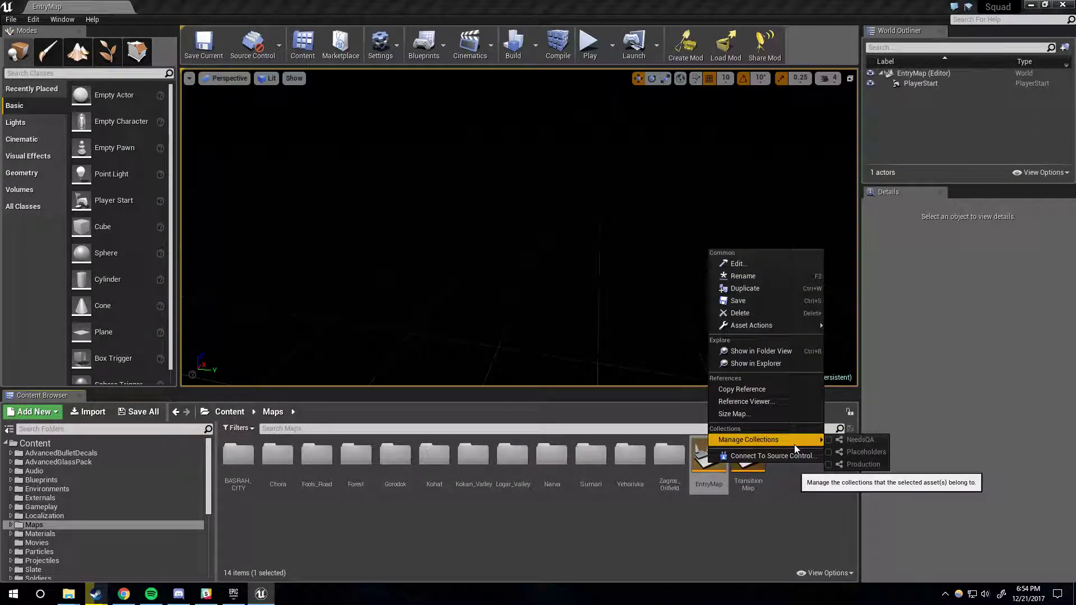
click(714, 538)
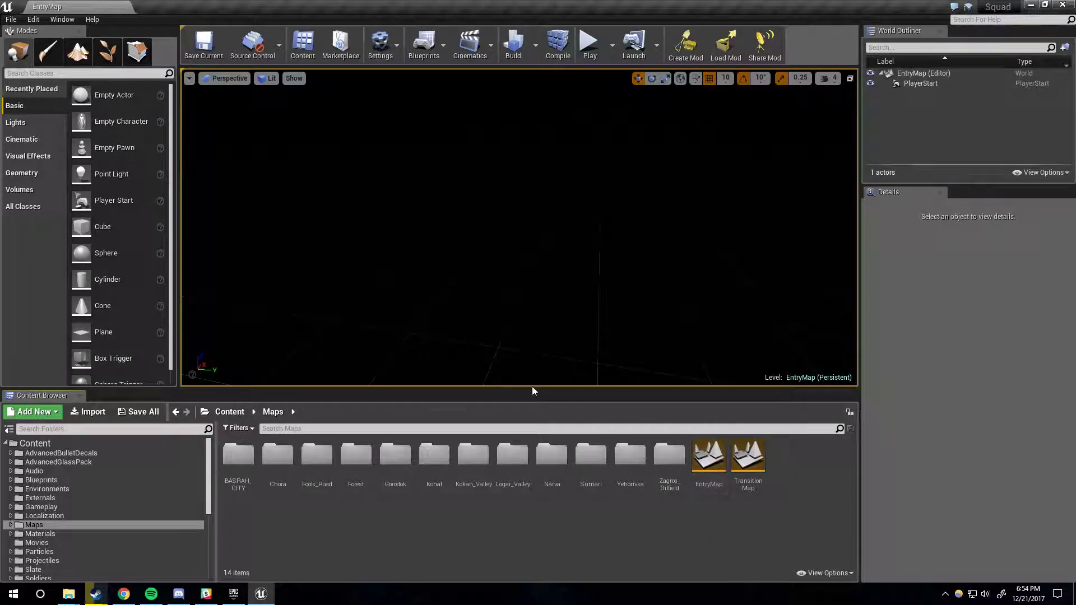
click(230, 413)
click(553, 455)
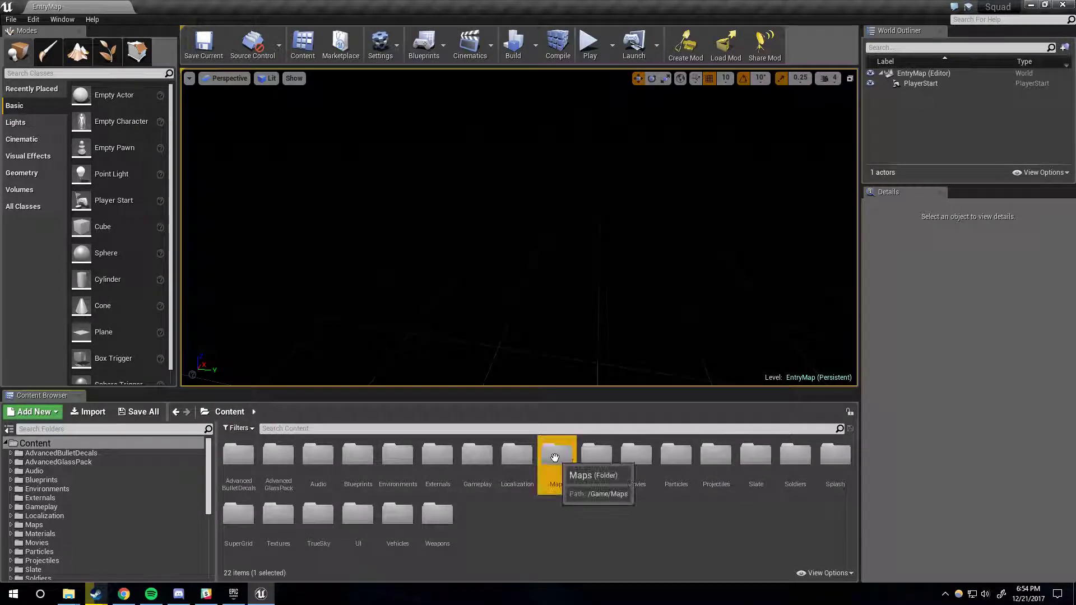
right_click(554, 458)
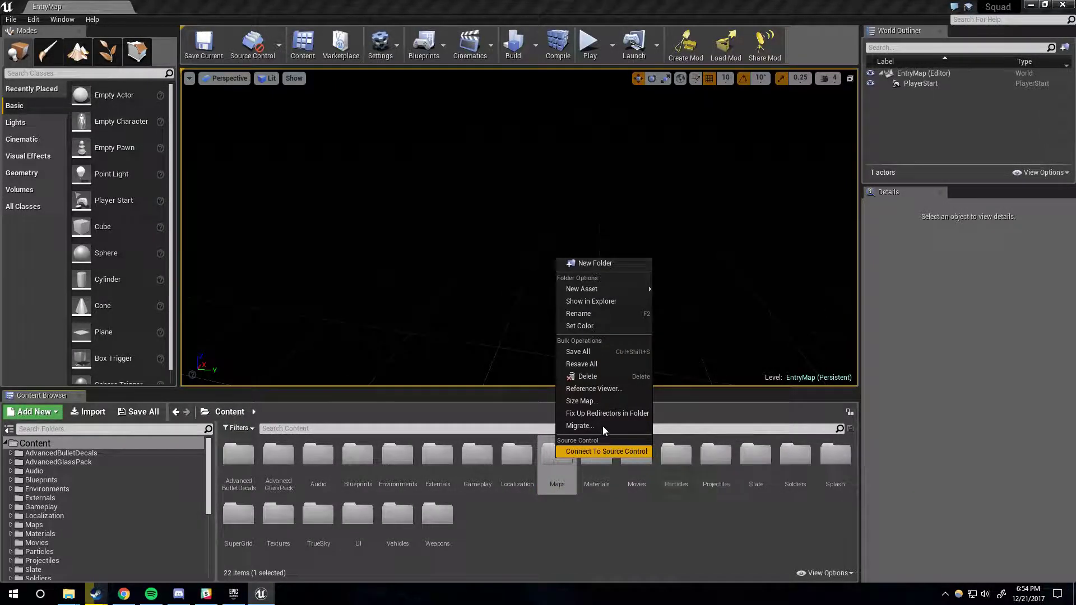
click(581, 426)
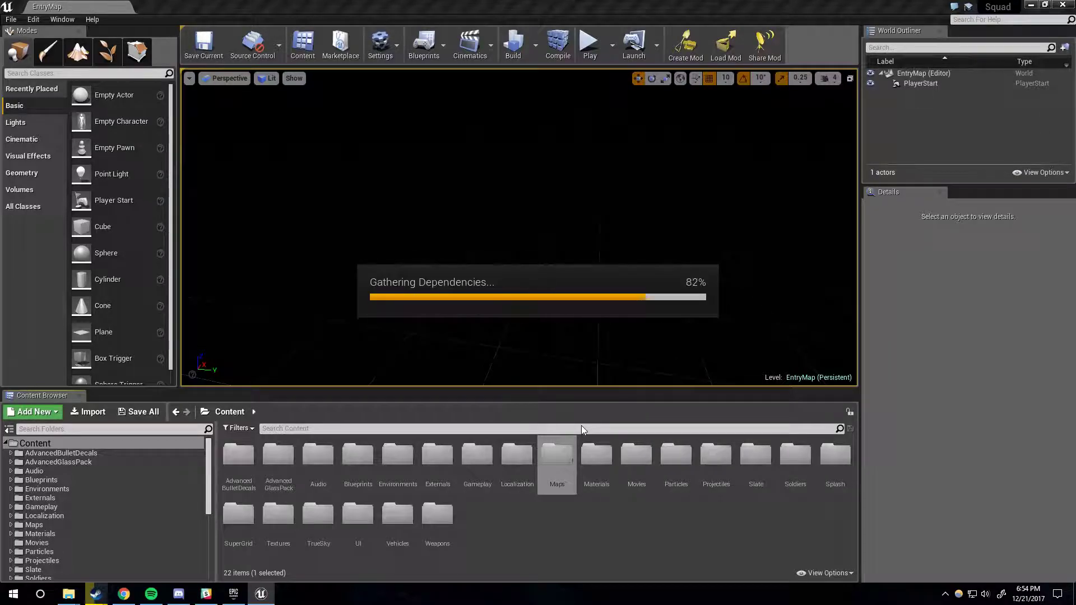
scroll(561, 247, down, 6)
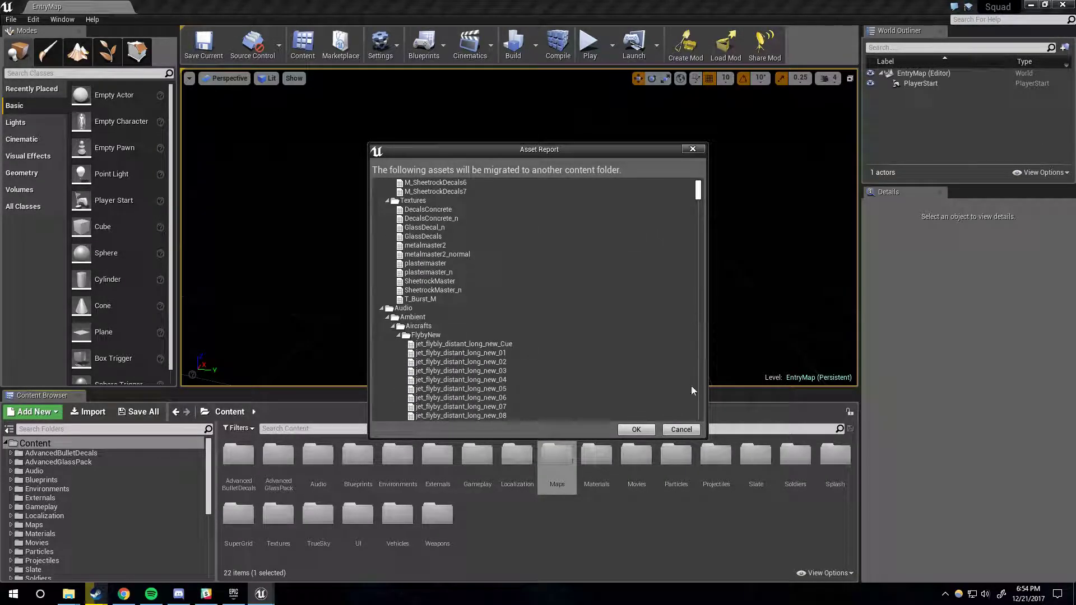
drag(699, 196, 698, 425)
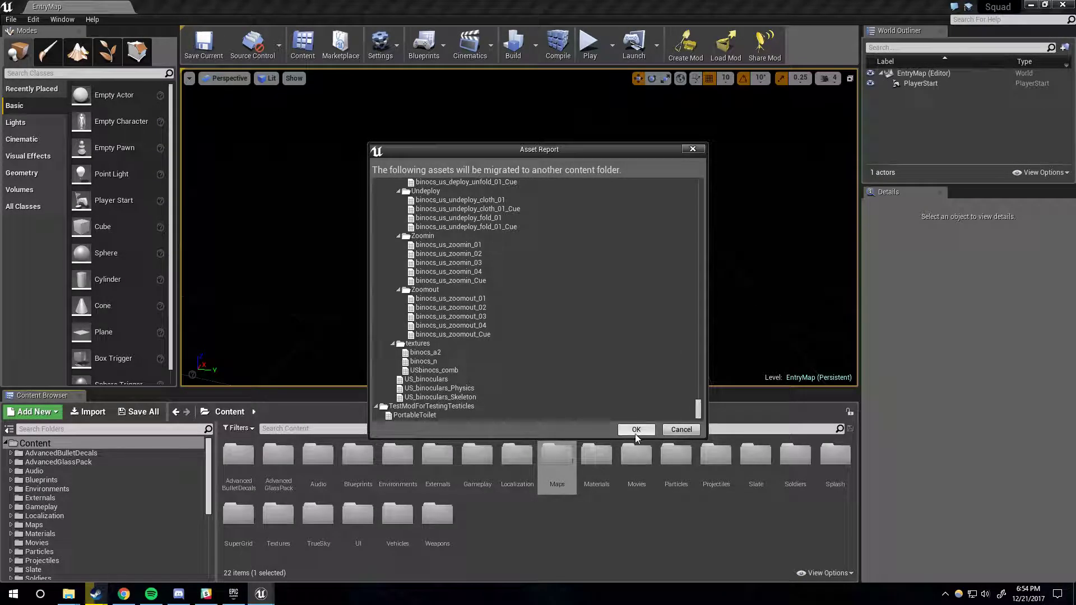
click(682, 430)
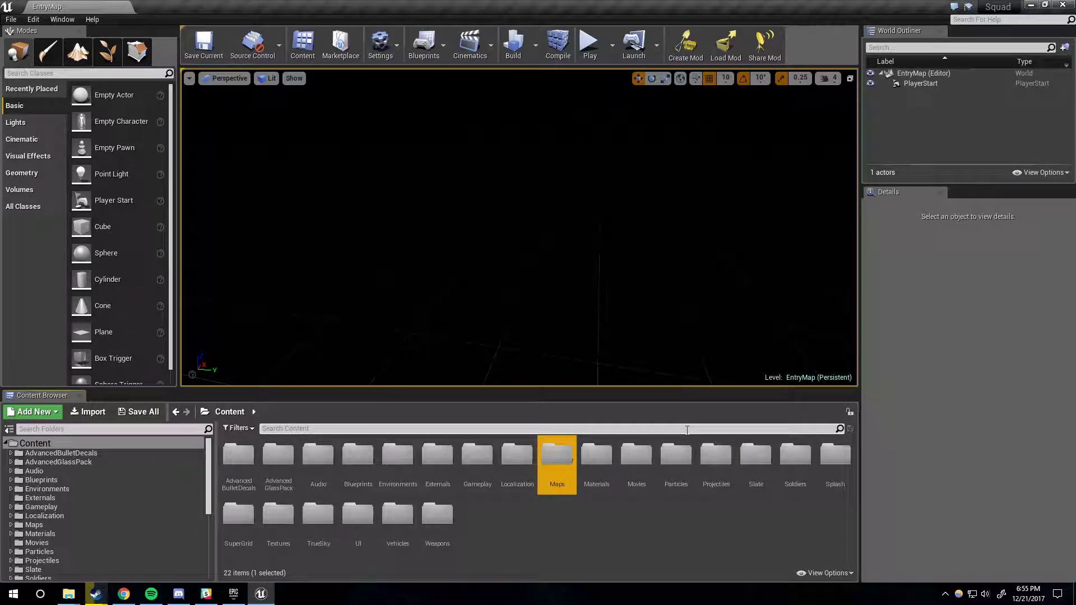
click(661, 523)
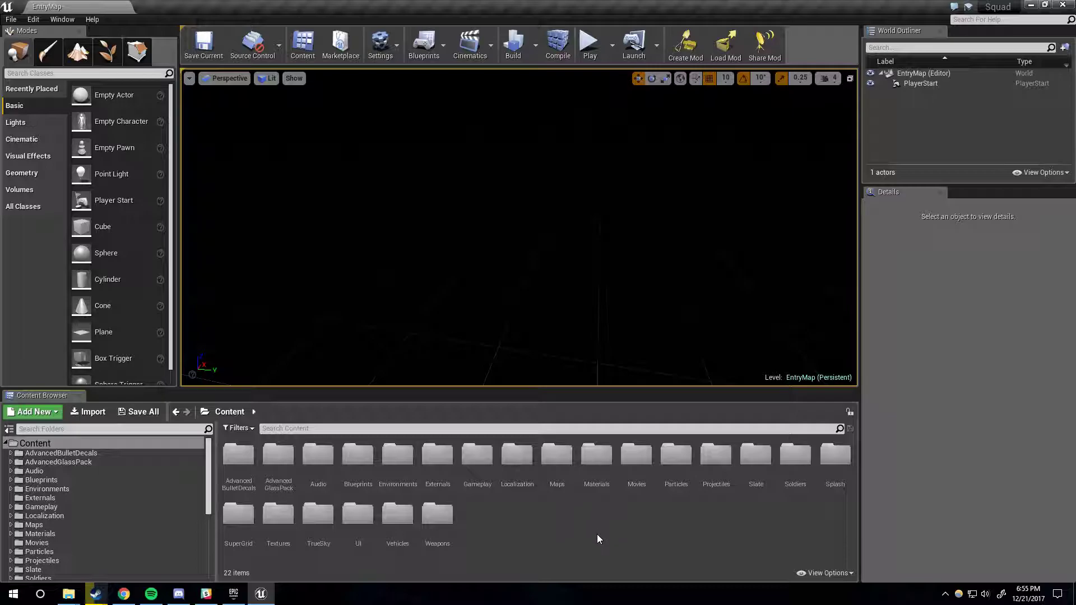
Open the Maps folder and bring up the Reference Viewer for EntryMap.
double_click(556, 455)
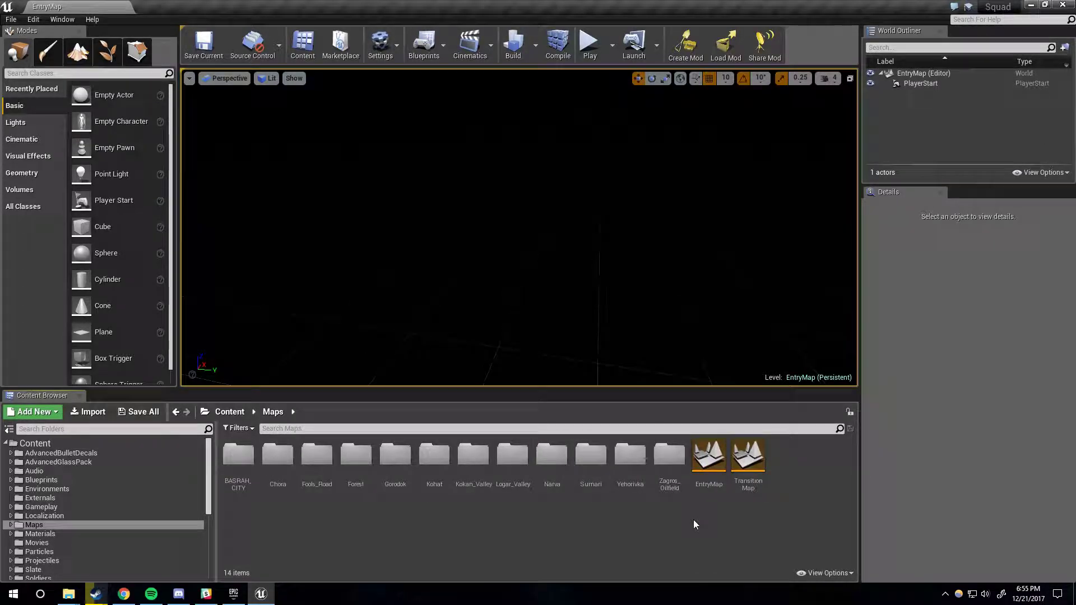
right_click(709, 459)
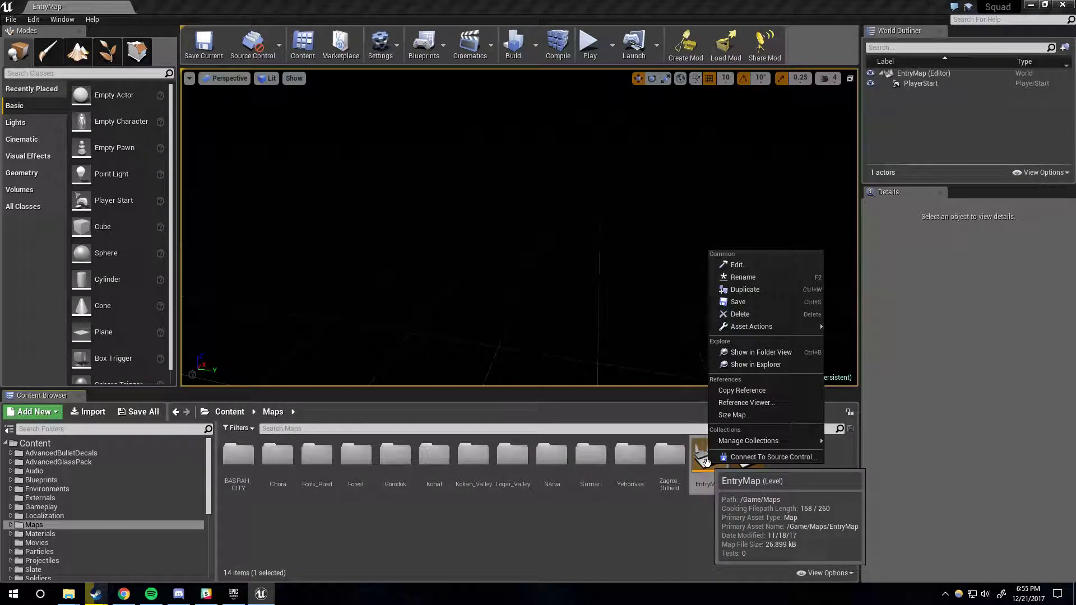
click(734, 404)
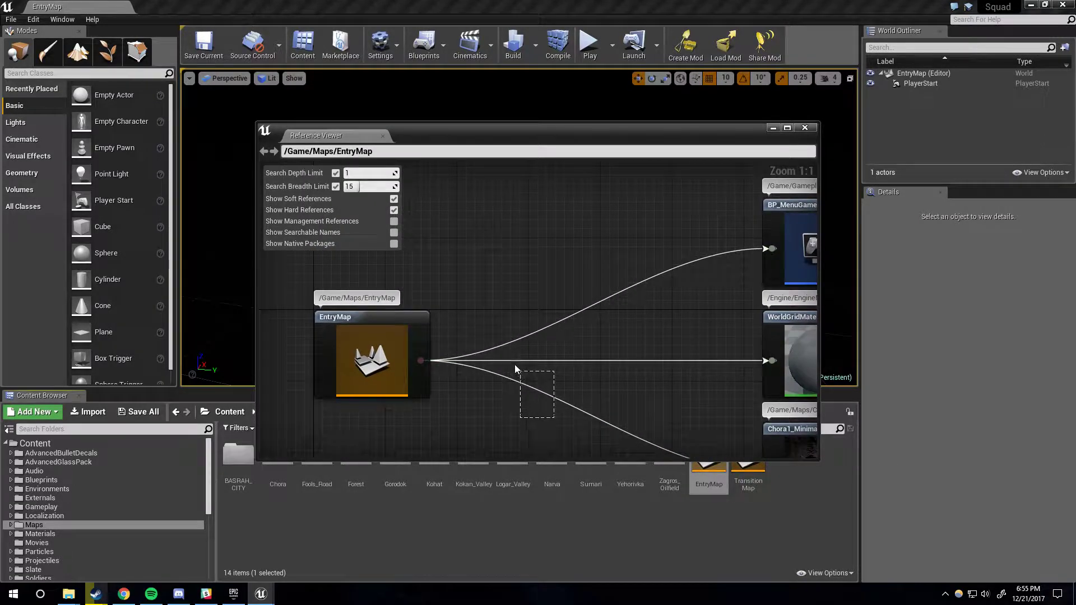
Inspect the EntryMap and Chora1_Minimap nodes in the graph, then close the Reference Viewer.
scroll(564, 275, down, 3)
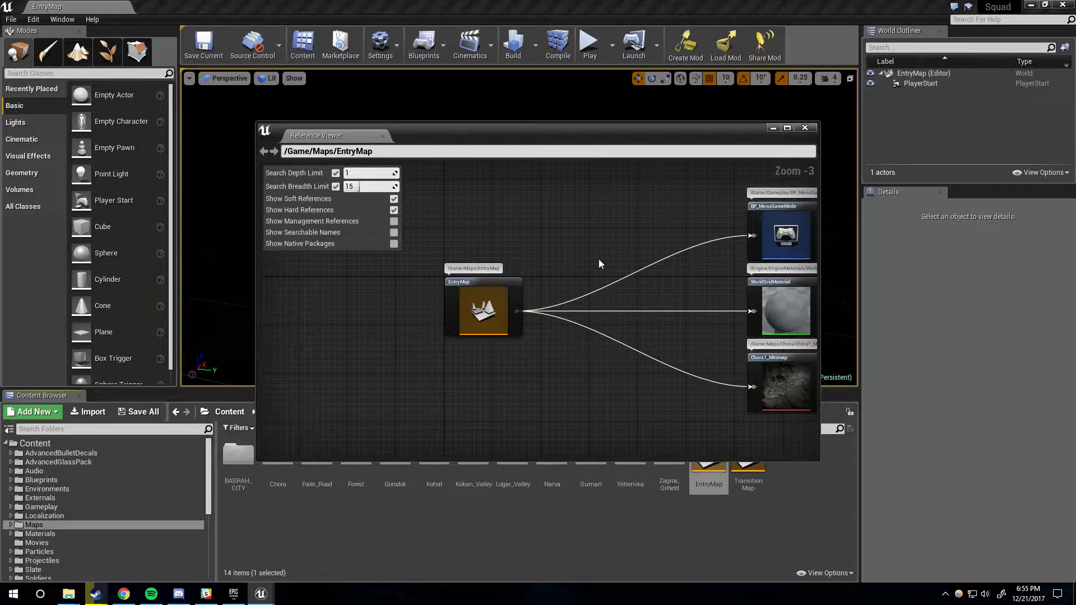
right_drag(489, 354, 439, 365)
click(427, 321)
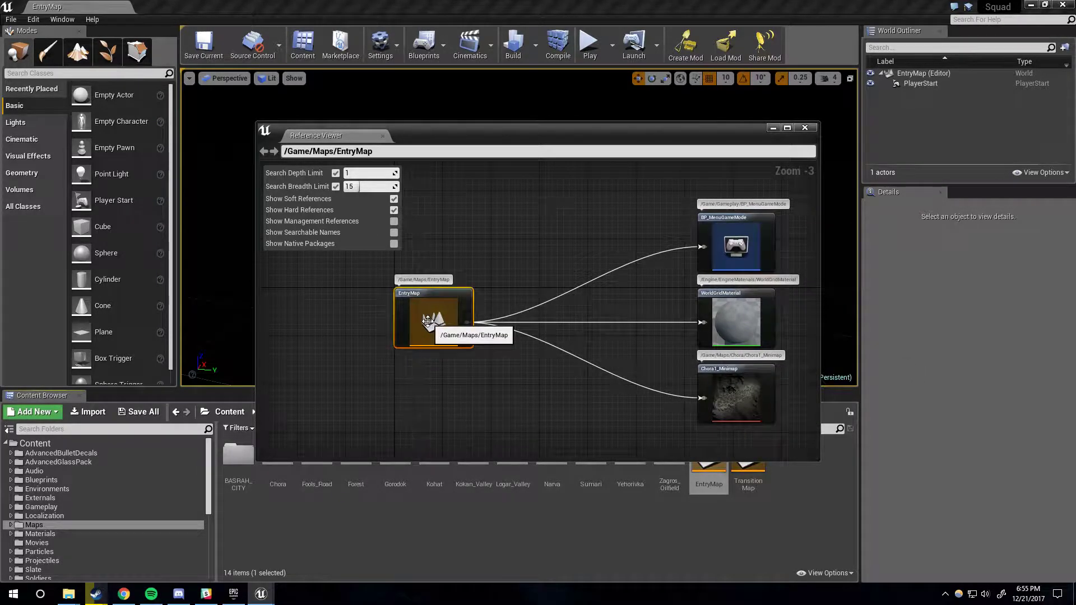
click(750, 397)
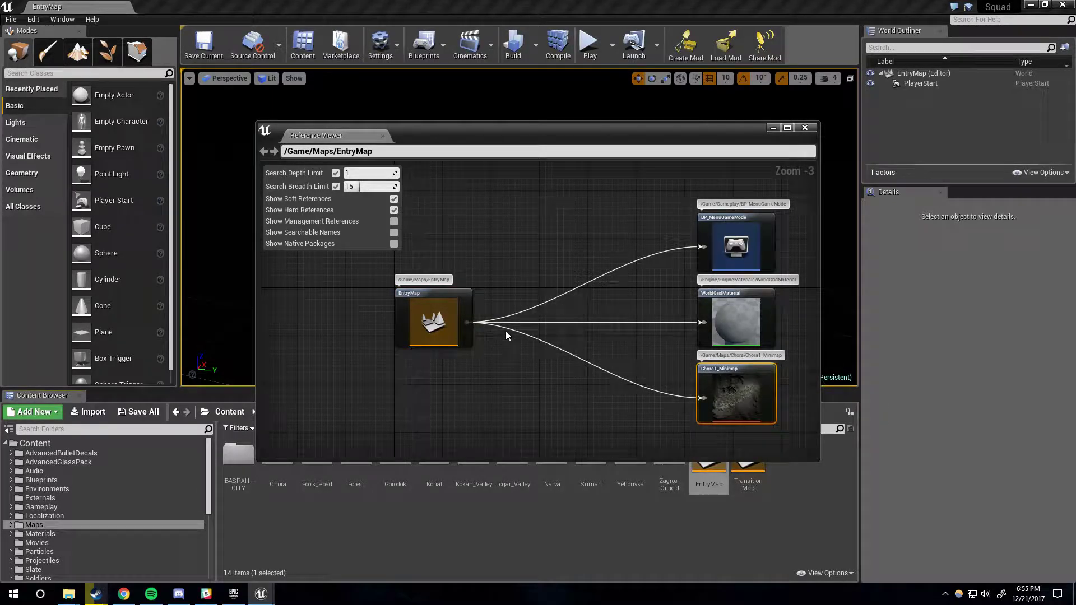
right_drag(531, 342, 599, 359)
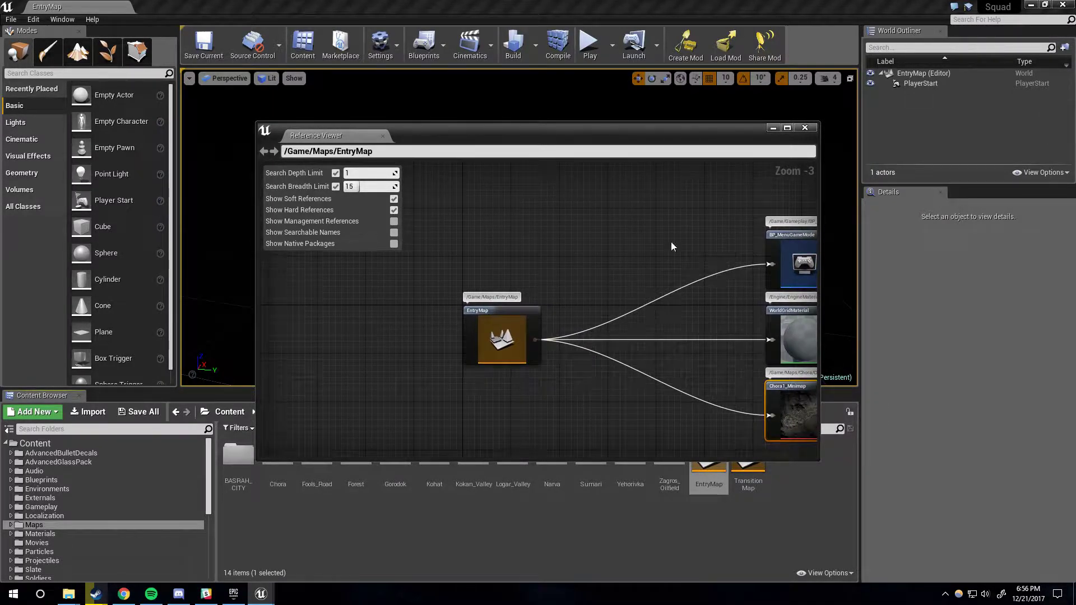
click(813, 130)
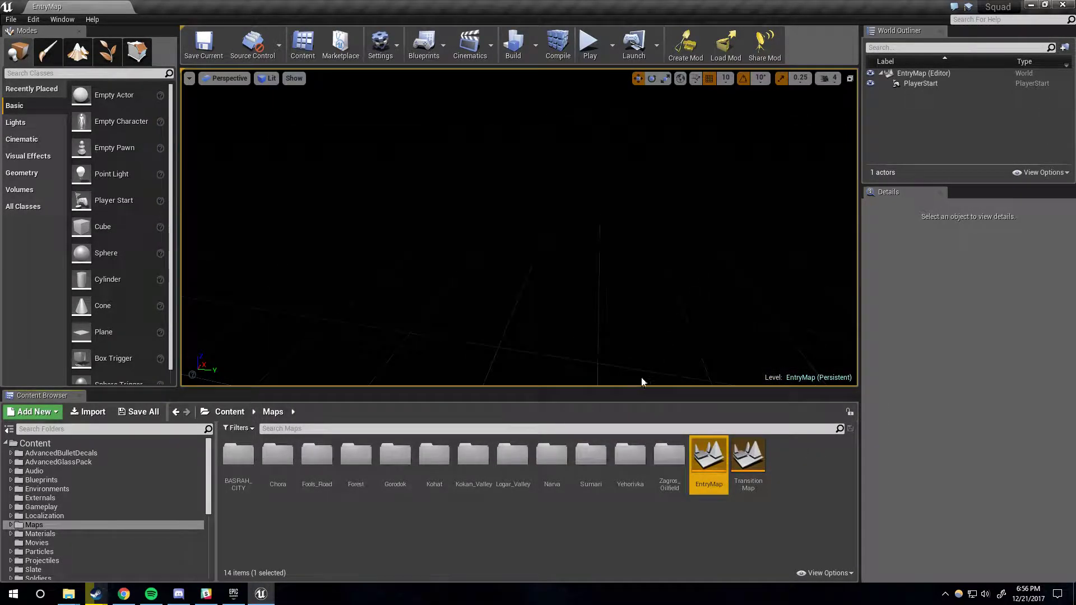
Open the Reference Viewer for mil_outpost_single in Content > Environments > Military.
click(230, 412)
double_click(399, 458)
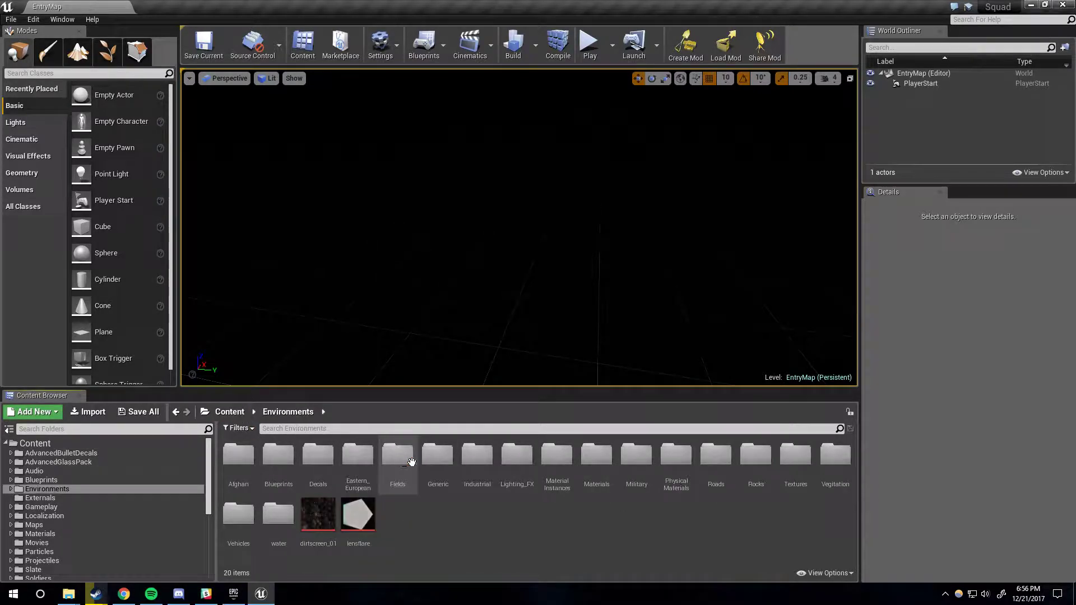
double_click(637, 457)
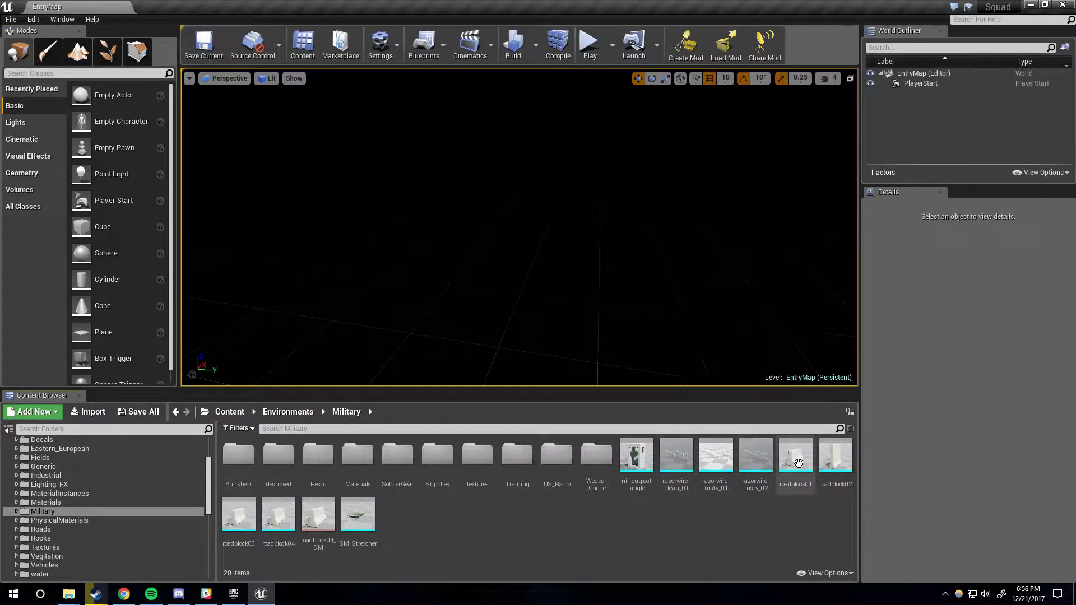
right_click(631, 465)
click(668, 392)
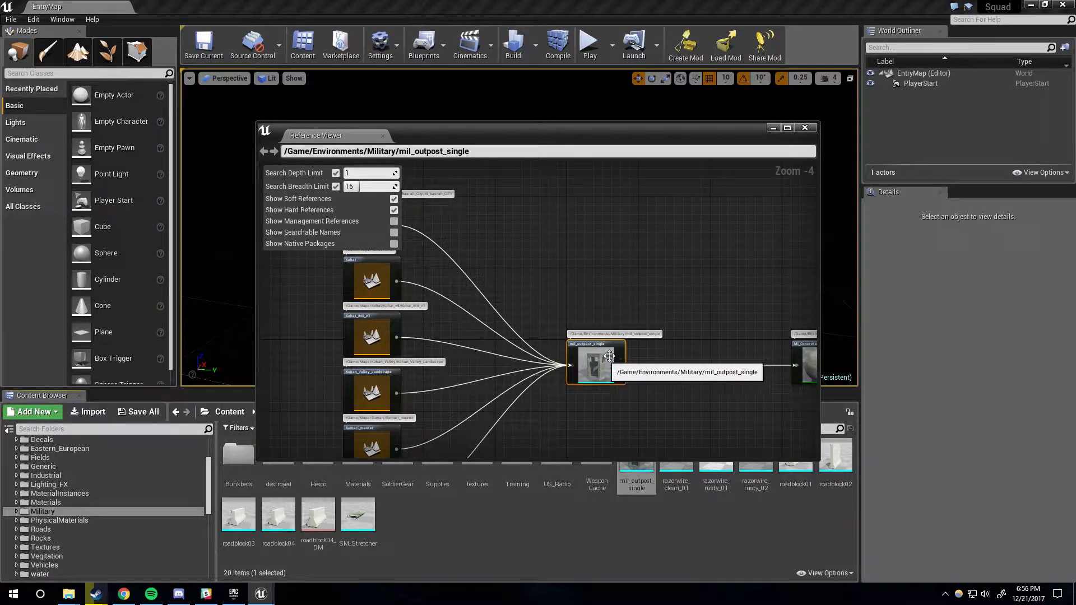
Inspect the MI_Concrete_blend dependency and raise the Search Breadth Limit to 45.
click(625, 354)
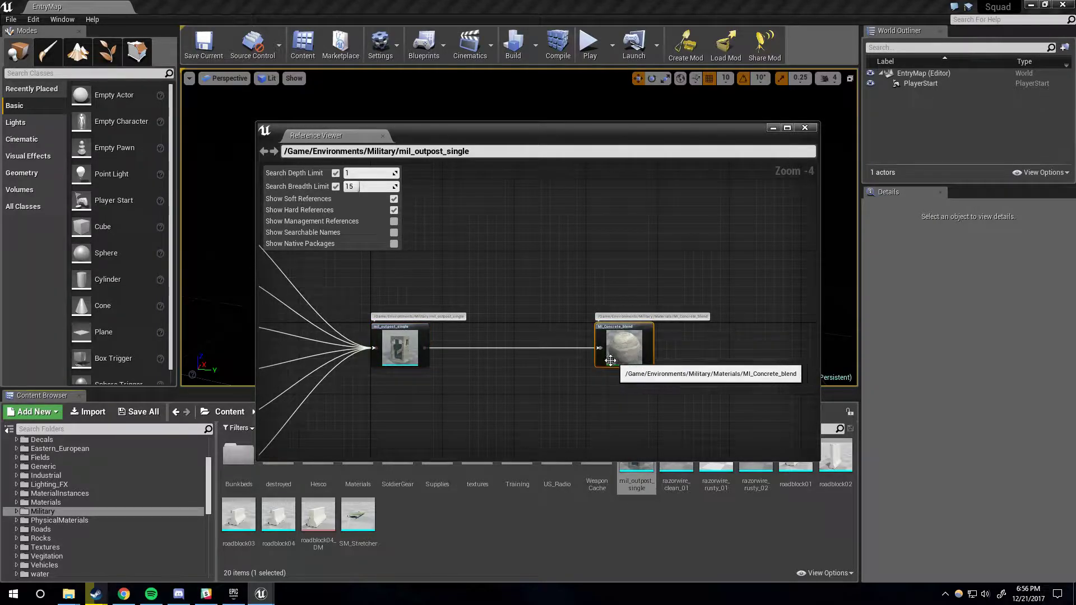
right_drag(616, 359, 642, 351)
scroll(643, 351, down, 3)
mouse_move(518, 355)
right_down()
mouse_move(610, 369)
mouse_move(510, 339)
right_up()
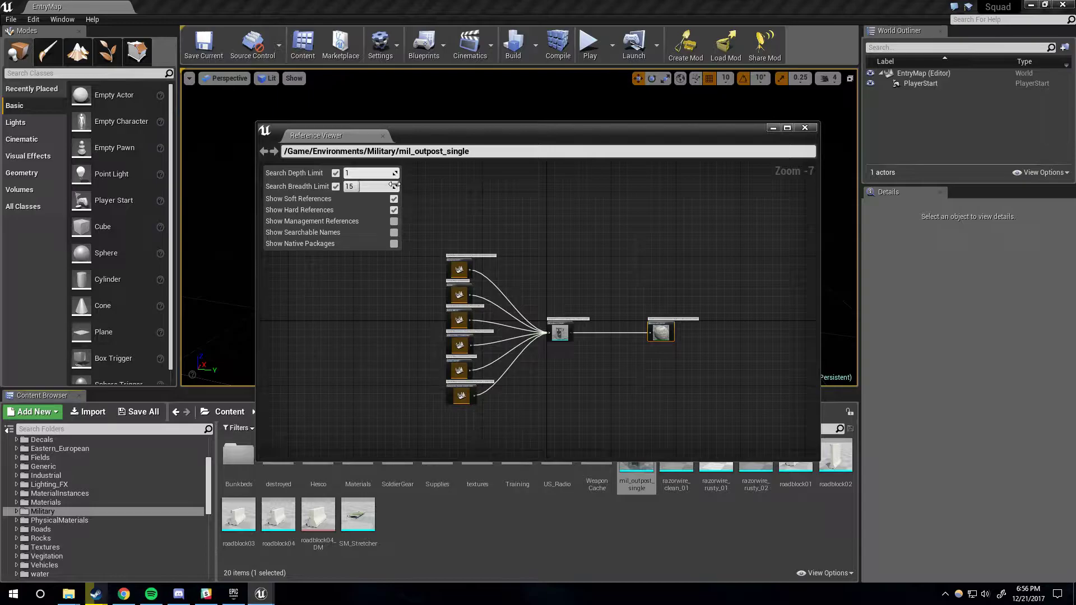
drag(395, 186, 426, 186)
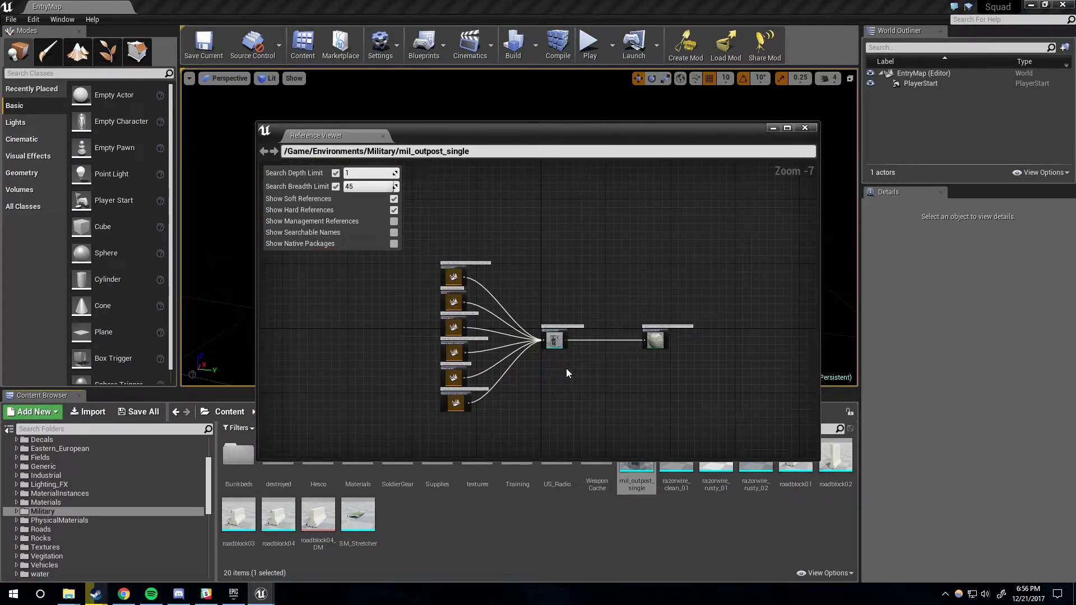
scroll(568, 370, up, 4)
scroll(590, 383, down, 2)
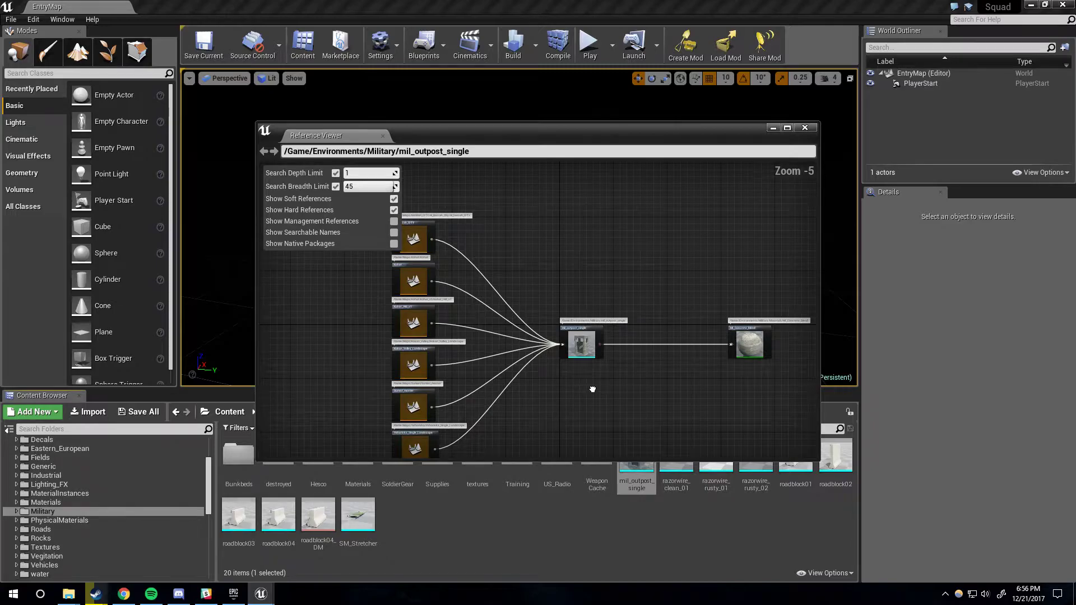